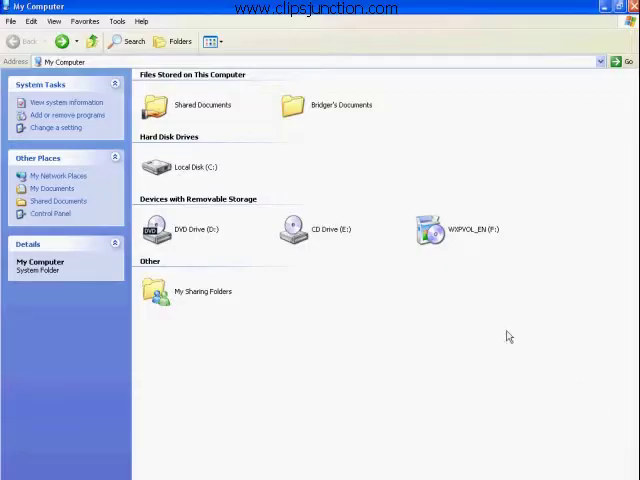
Select the WXPVOL_EN (F:) CD drive and bring up its context menu.
{"action": "left_click", "coordinate": [432, 234]}
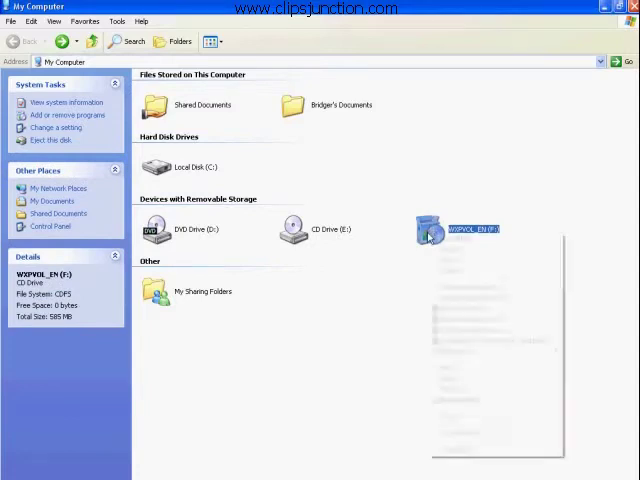
{"action": "right_click", "coordinate": [432, 234]}
Open the F: drive, select the I386 folder and bring up its context menu.
{"action": "left_click", "coordinate": [445, 261]}
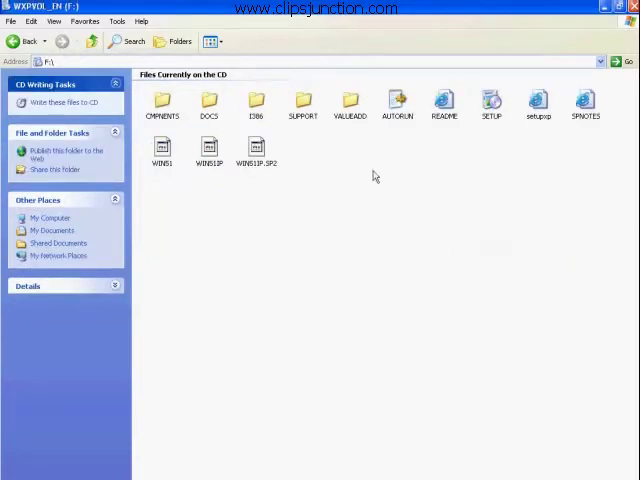
{"action": "left_click", "coordinate": [258, 105]}
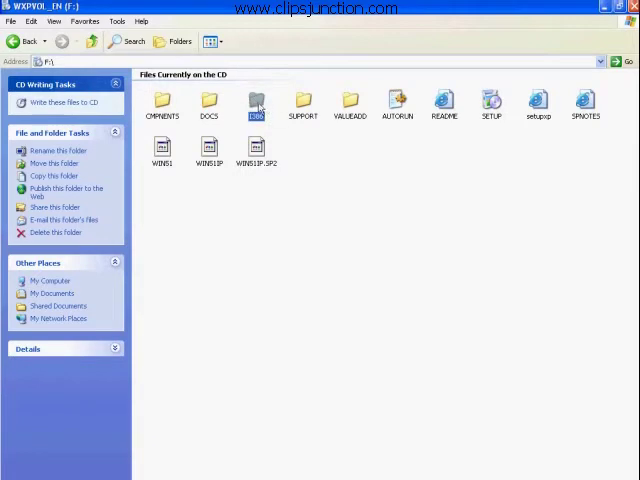
{"action": "right_click", "coordinate": [258, 104]}
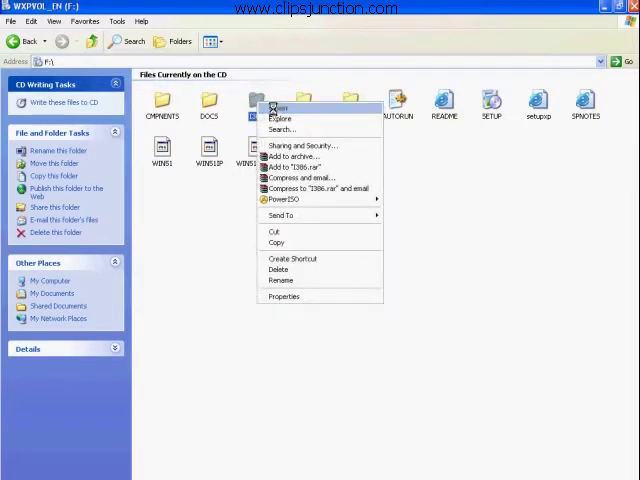
Open I386, select the UNATTEND file and bring up its context menu.
{"action": "left_click", "coordinate": [279, 108]}
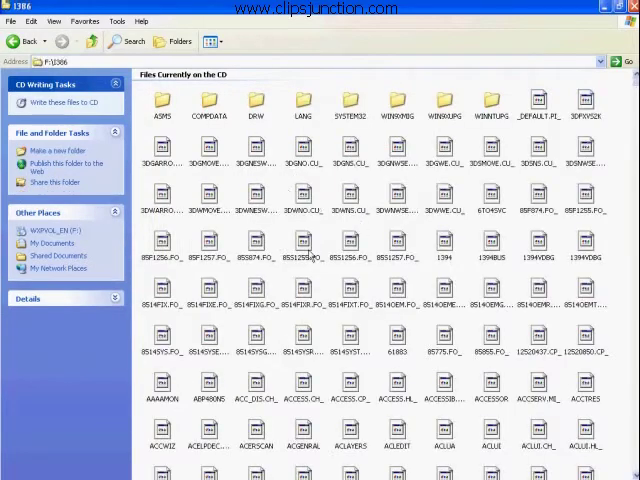
{"action": "left_click", "coordinate": [305, 150]}
{"action": "type", "text": "u"}
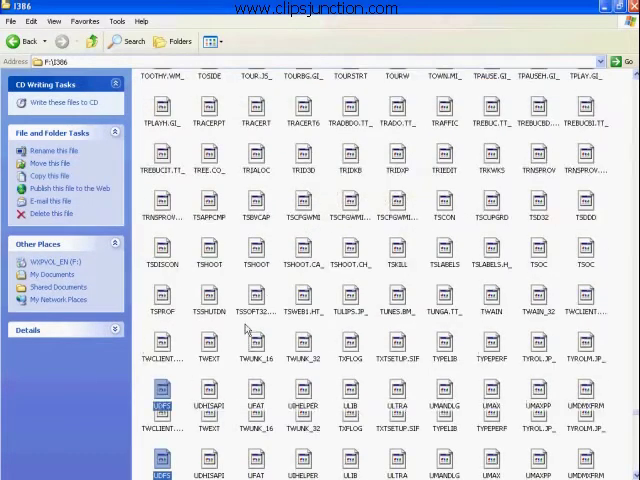
{"action": "left_click", "coordinate": [210, 438]}
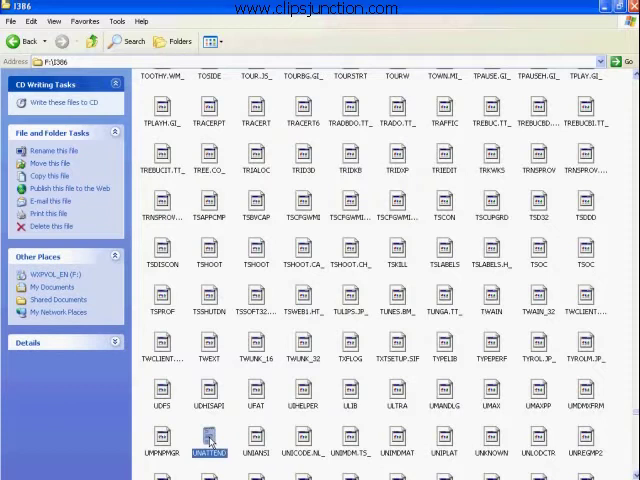
{"action": "right_click", "coordinate": [210, 450]}
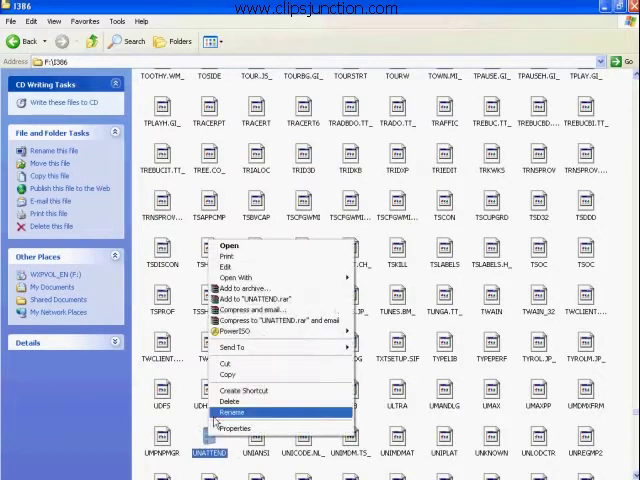
Open UNATTEND in Notepad, maximize it, then highlight and deselect the ProductKey line.
{"action": "left_click", "coordinate": [225, 247]}
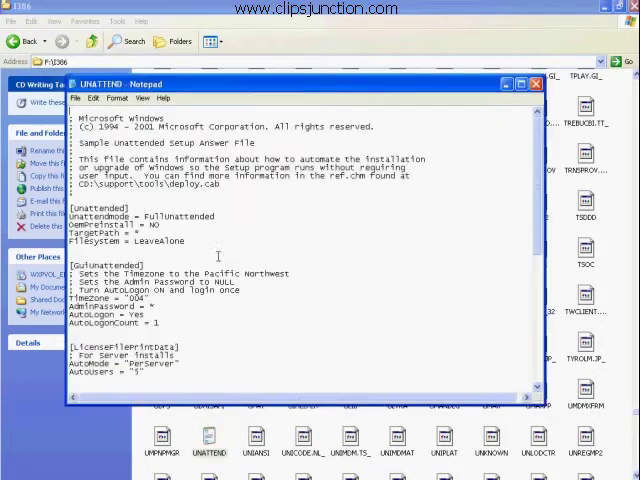
{"action": "left_click", "coordinate": [520, 84]}
{"action": "scroll", "coordinate": [350, 200], "scroll_direction": "down", "scroll_amount": 3}
{"action": "scroll", "coordinate": [245, 343], "scroll_direction": "down", "scroll_amount": 3}
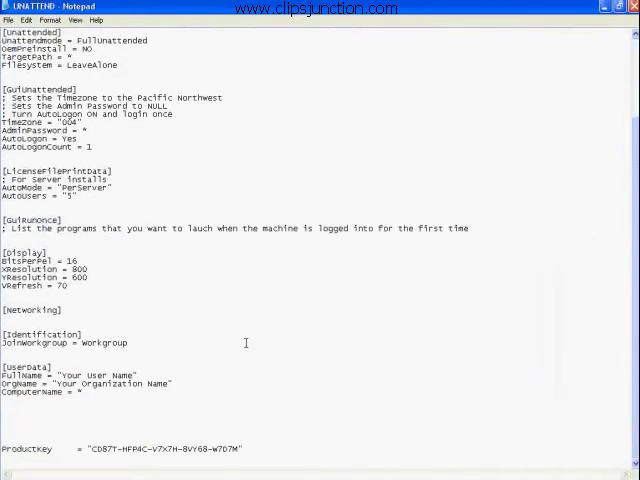
{"action": "left_click_drag", "start_coordinate": [273, 448], "coordinate": [2, 448]}
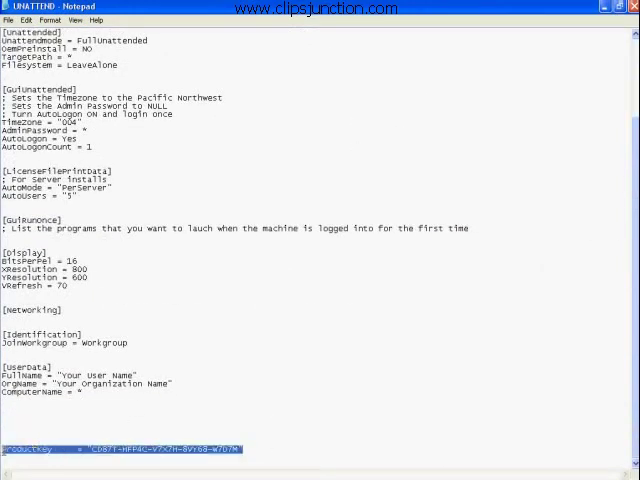
{"action": "left_click", "coordinate": [27, 432]}
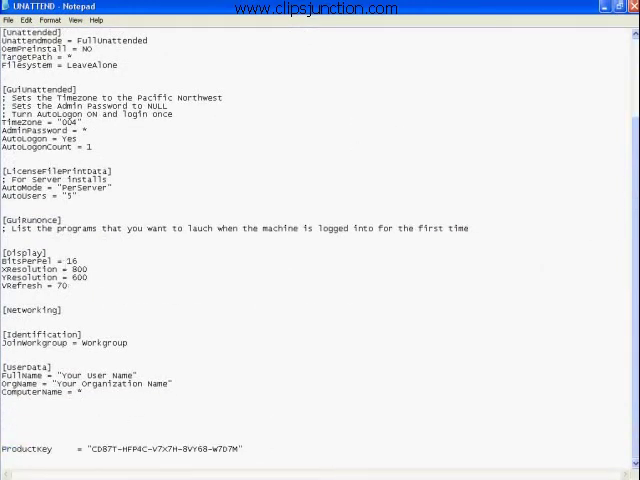